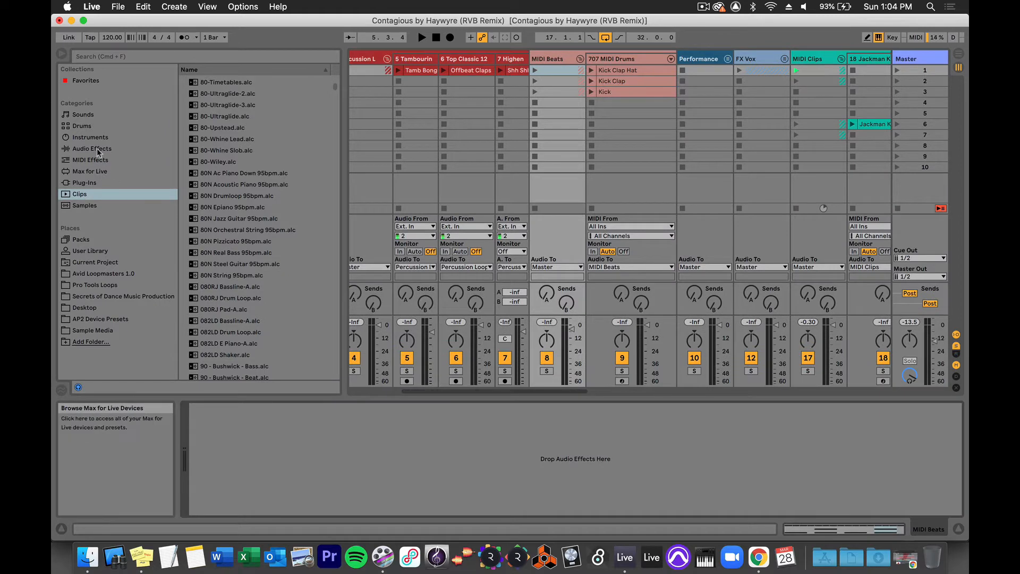
Add an empty Drum Rack instrument as a new MIDI track at the end of the set
{"action": "left_click", "coordinate": [91, 140]}
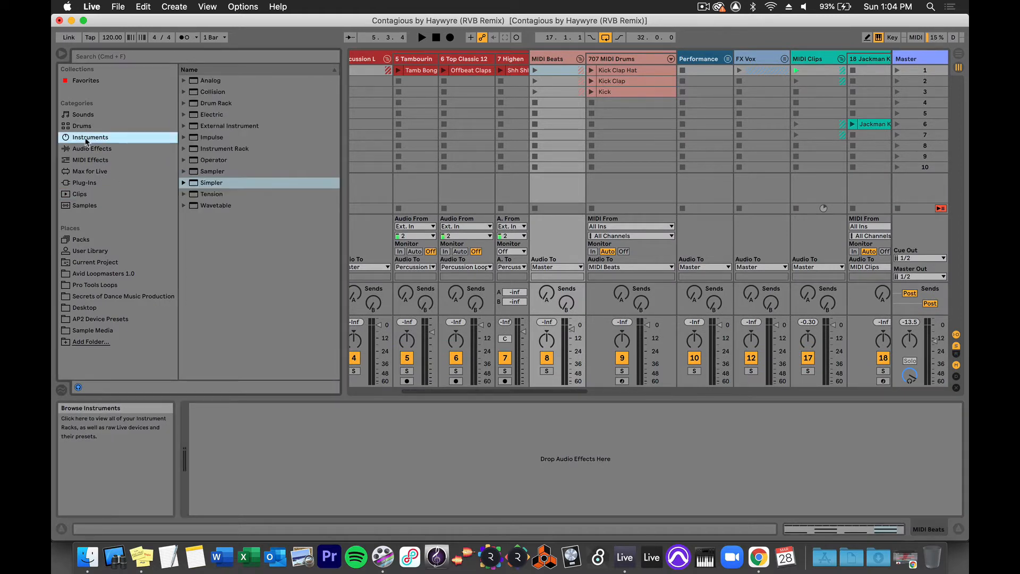
{"action": "left_click", "coordinate": [210, 107]}
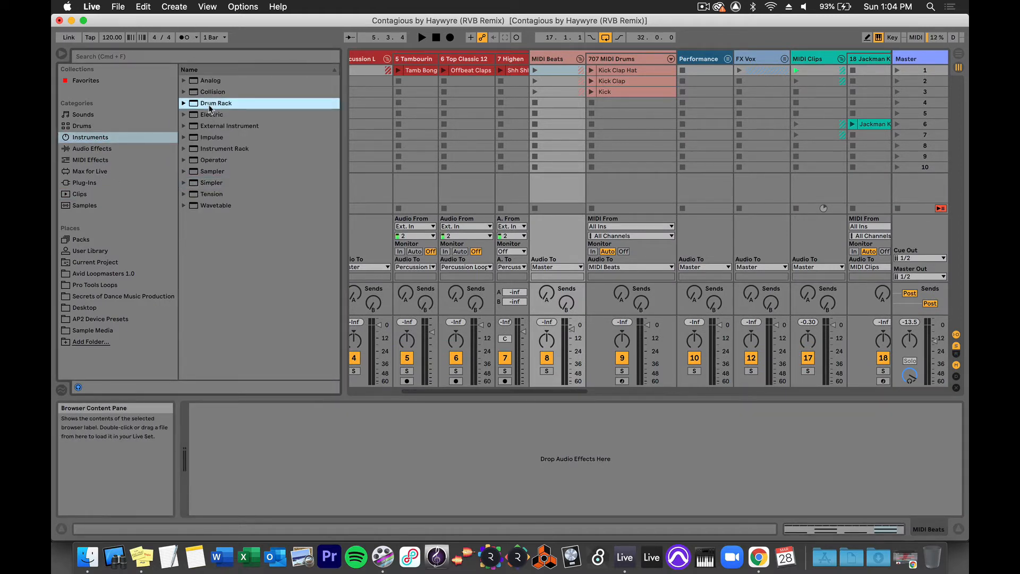
{"action": "scroll", "coordinate": [607, 135], "scroll_direction": "right", "scroll_amount": 10}
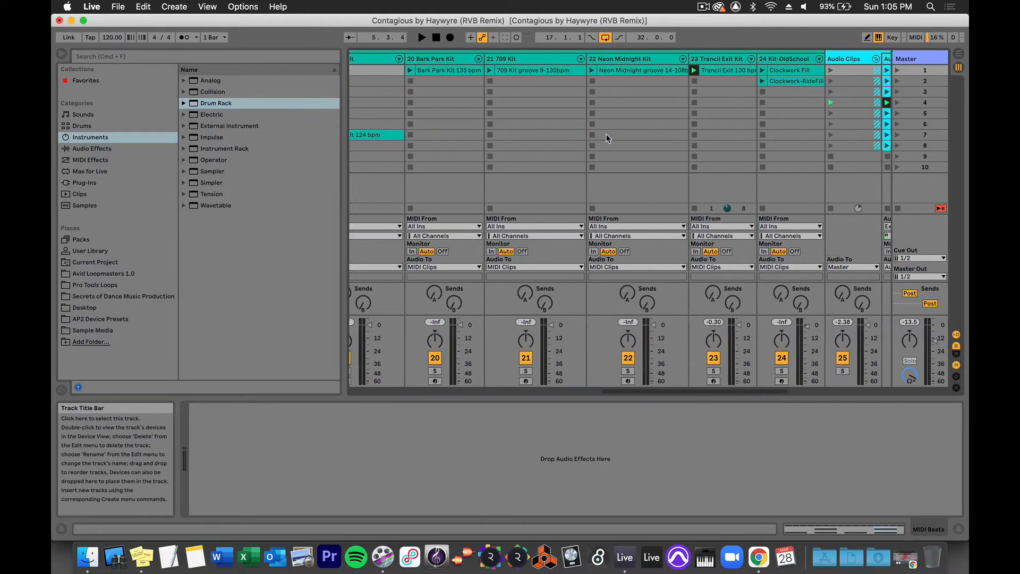
{"action": "left_click_drag", "start_coordinate": [212, 103], "coordinate": [863, 111]}
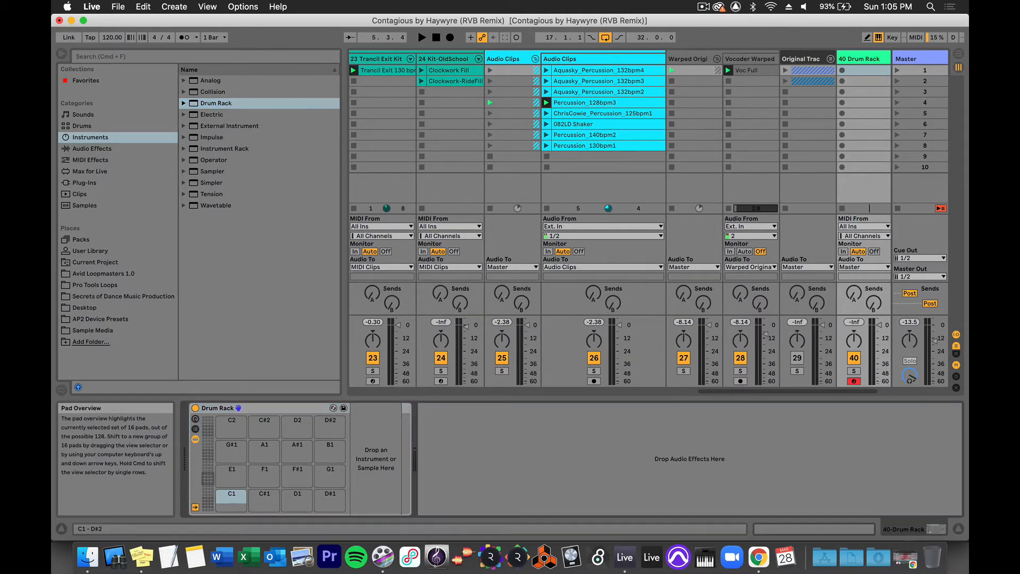
{"action": "mouse_move", "coordinate": [208, 478]}
{"action": "left_mouse_down"}
{"action": "mouse_move", "coordinate": [207, 420]}
{"action": "mouse_move", "coordinate": [207, 503]}
{"action": "mouse_move", "coordinate": [208, 477]}
{"action": "left_mouse_up"}
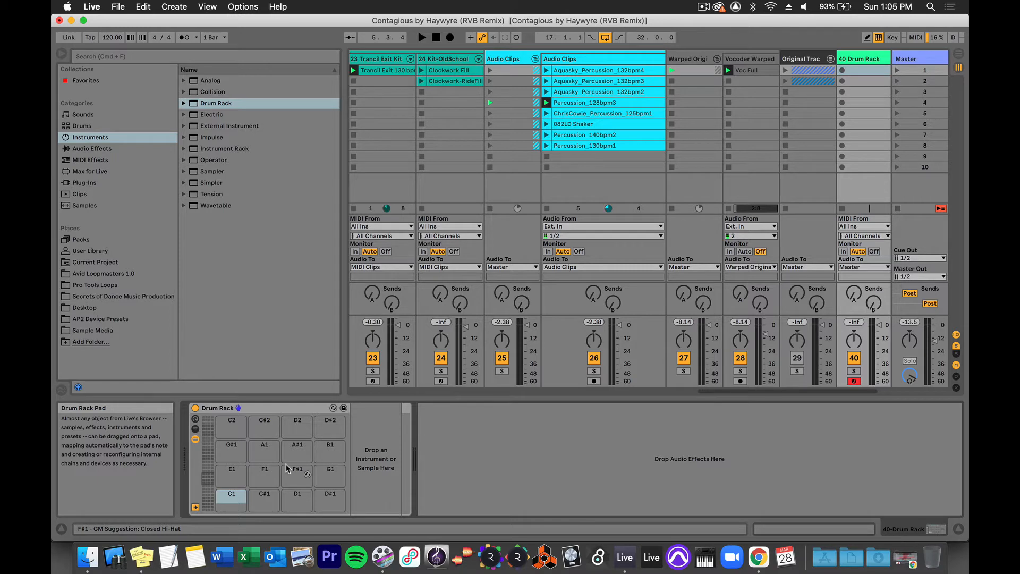
Open the Neon Midnight Kit track's Drum Rack and preview its Kick-RTO, Stick-RTO and Snare 1-RTO pads
{"action": "left_click_drag", "start_coordinate": [287, 468], "coordinate": [483, 96]}
{"action": "scroll", "coordinate": [436, 80], "scroll_direction": "left", "scroll_amount": 6}
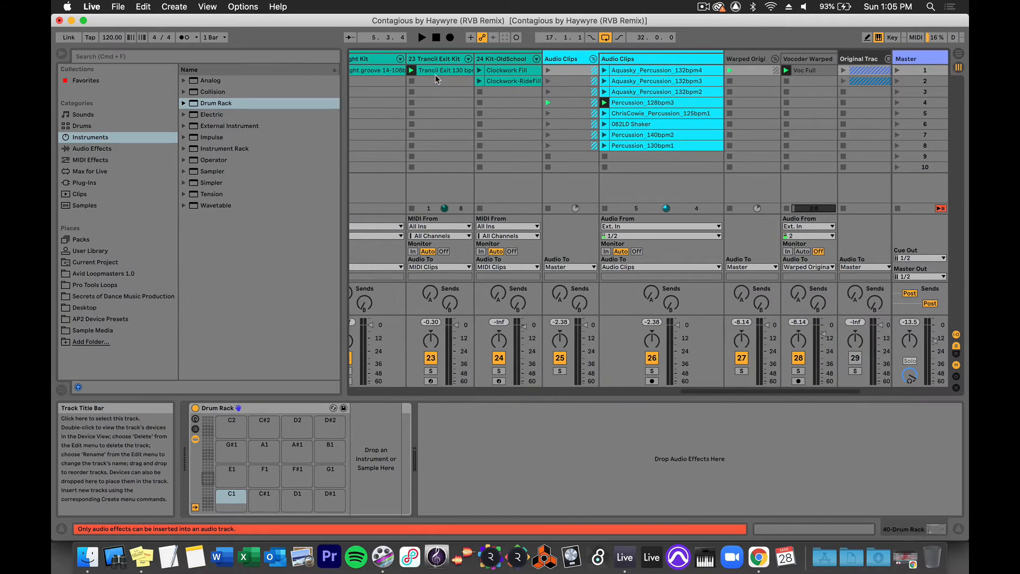
{"action": "scroll", "coordinate": [437, 79], "scroll_direction": "left", "scroll_amount": 1}
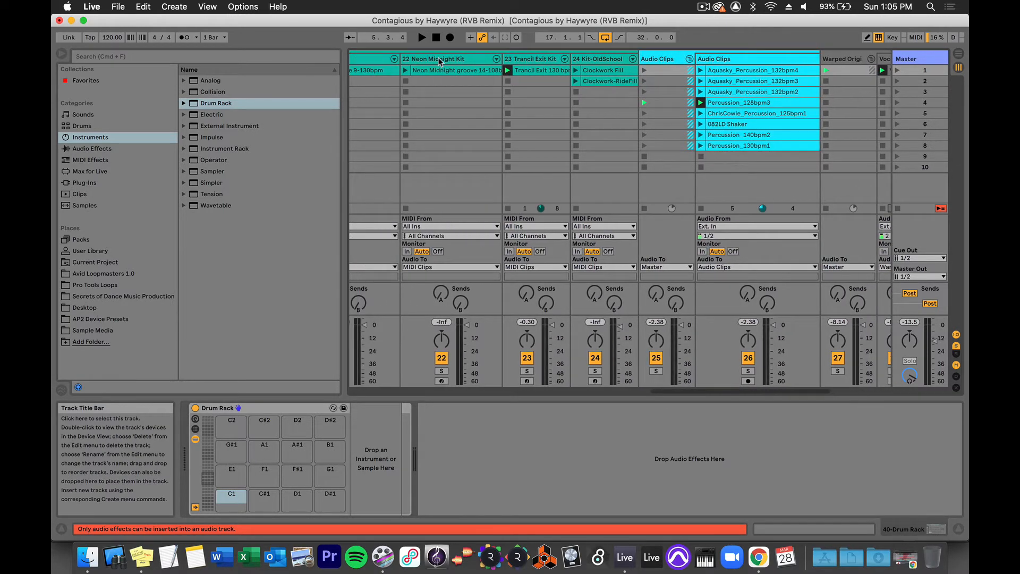
{"action": "left_click", "coordinate": [439, 61]}
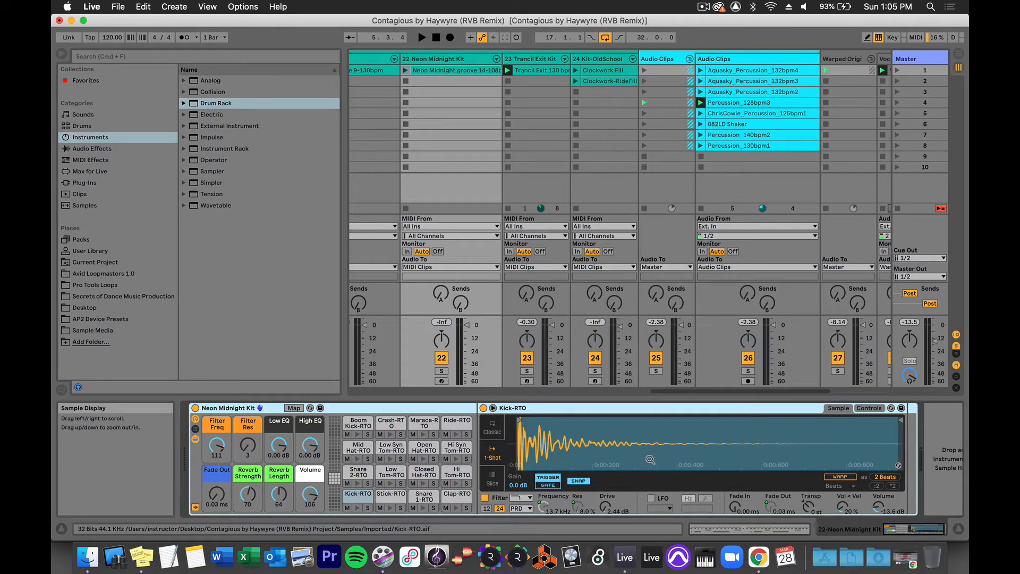
{"action": "left_click", "coordinate": [357, 507]}
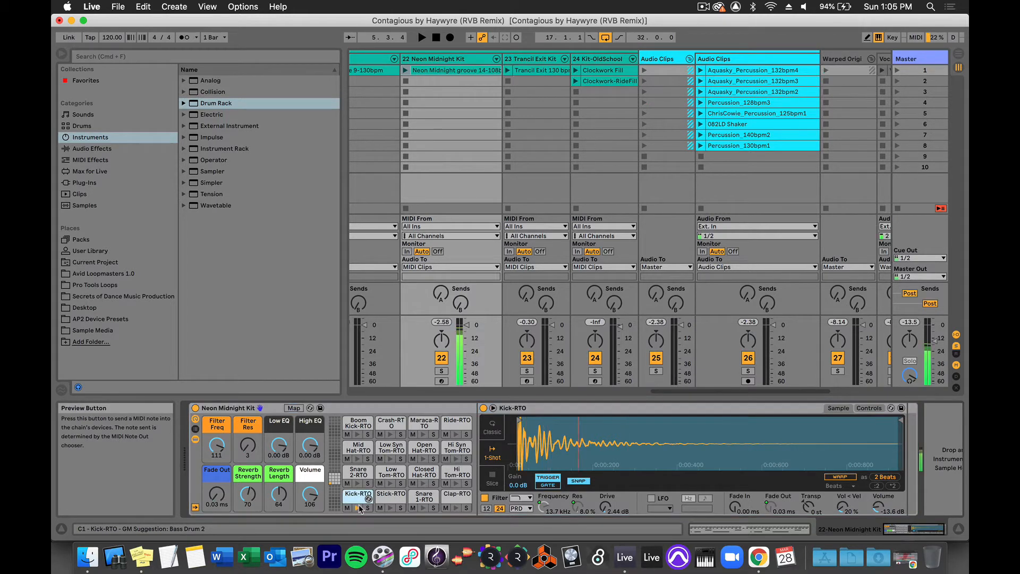
{"action": "left_click", "coordinate": [359, 507]}
{"action": "left_click", "coordinate": [391, 508]}
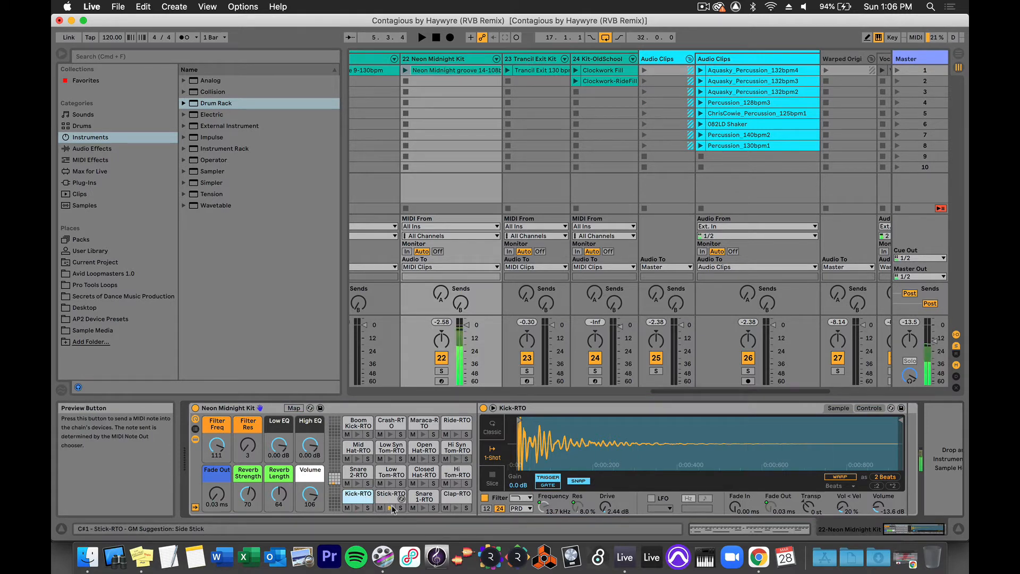
{"action": "left_click", "coordinate": [426, 508]}
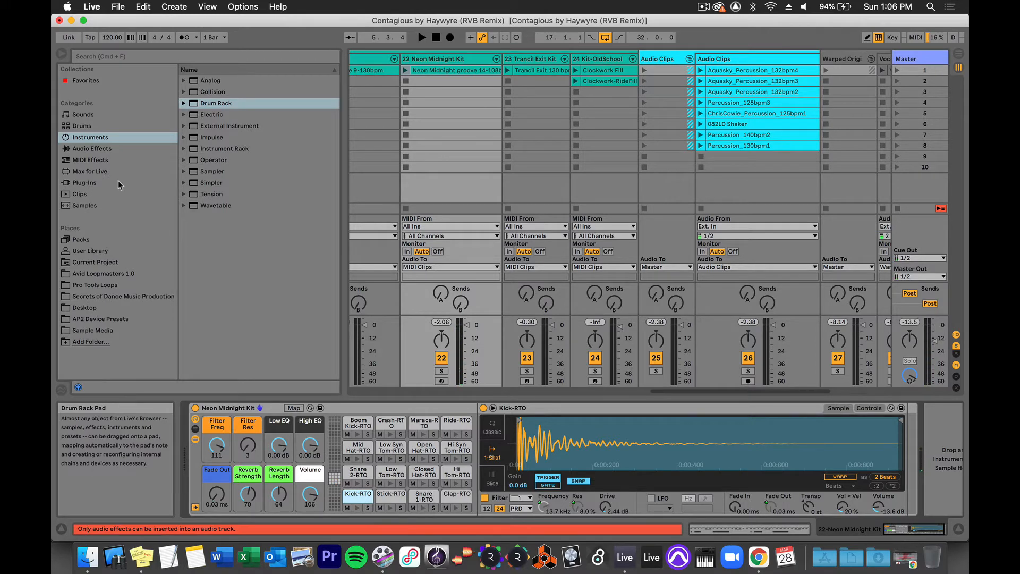
Try the Wurly Piano Speakers.aif sample on the Snare 2-RTO pad, preview it, and undo the replacement
{"action": "left_click", "coordinate": [84, 205]}
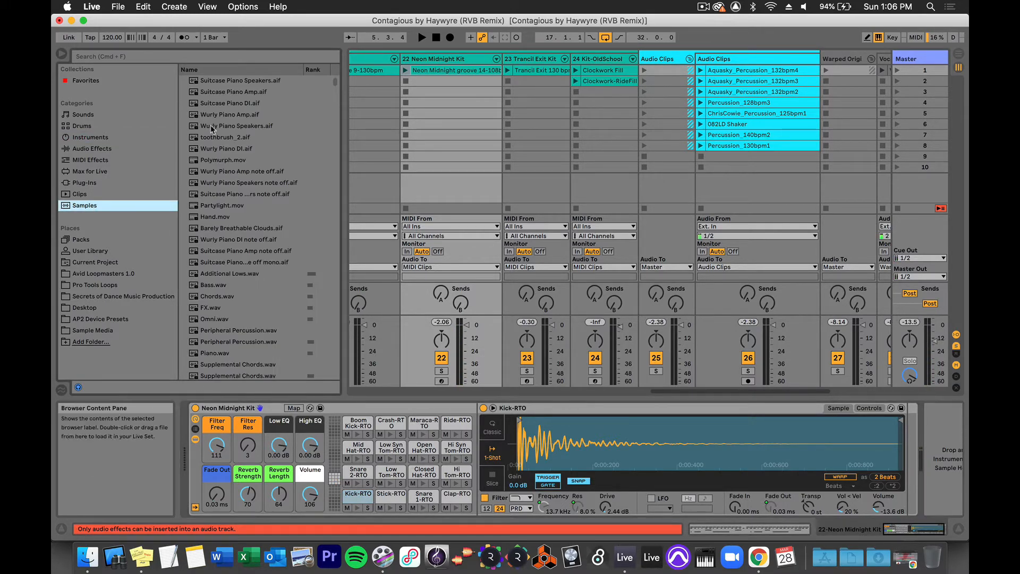
{"action": "left_click", "coordinate": [212, 126]}
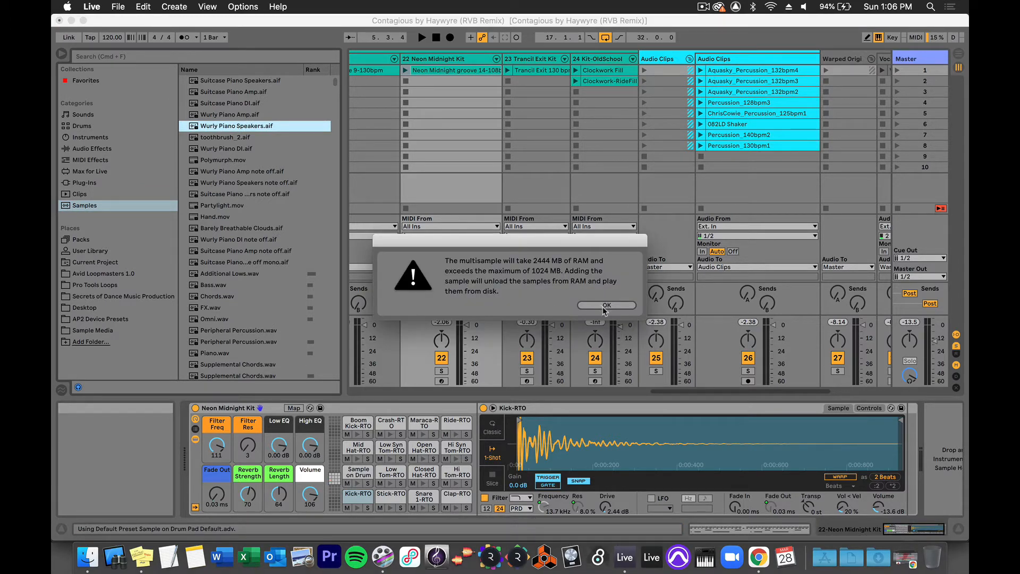
{"action": "key", "text": "Return"}
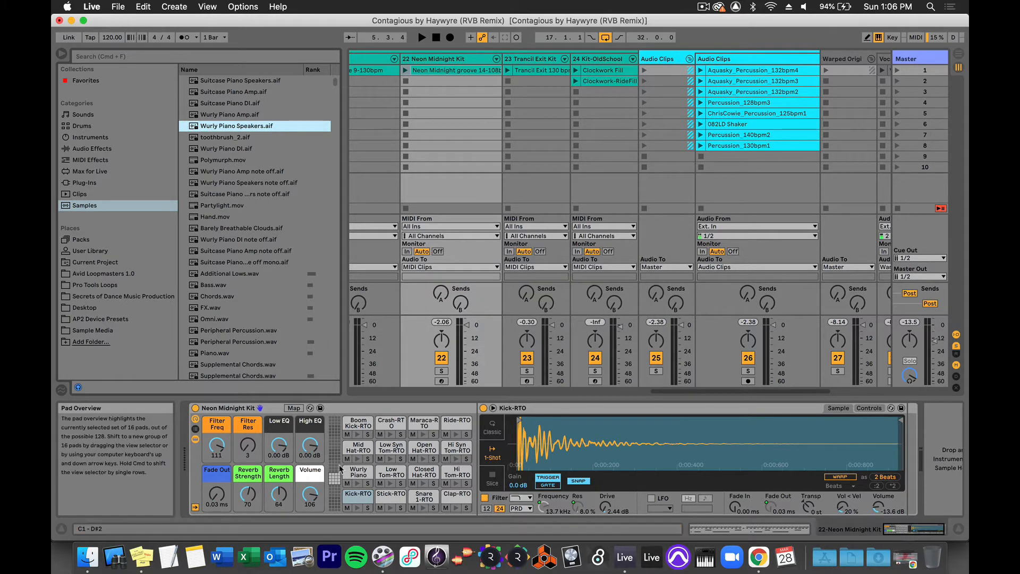
{"action": "left_click", "coordinate": [358, 482]}
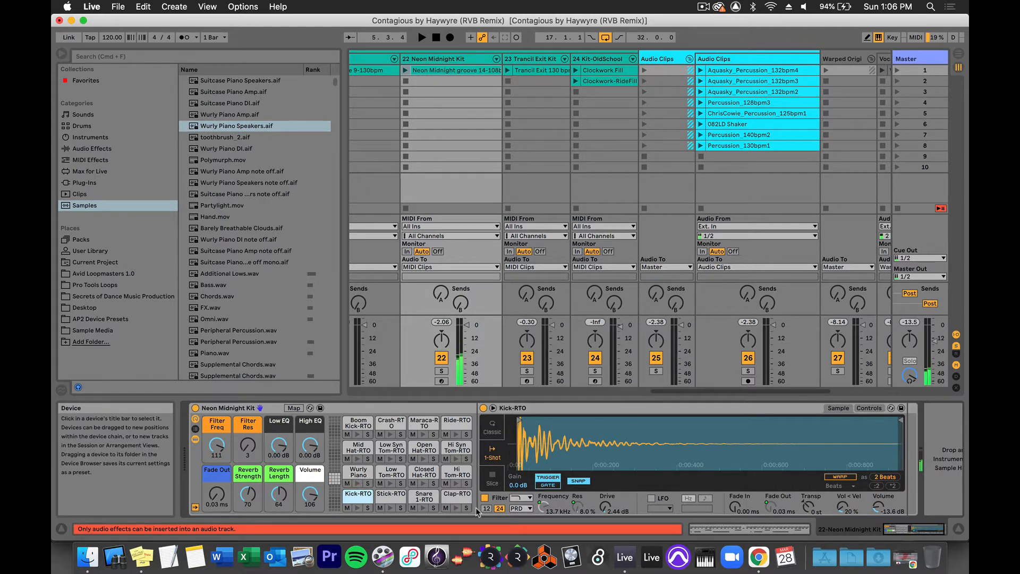
{"action": "key", "text": "super+z"}
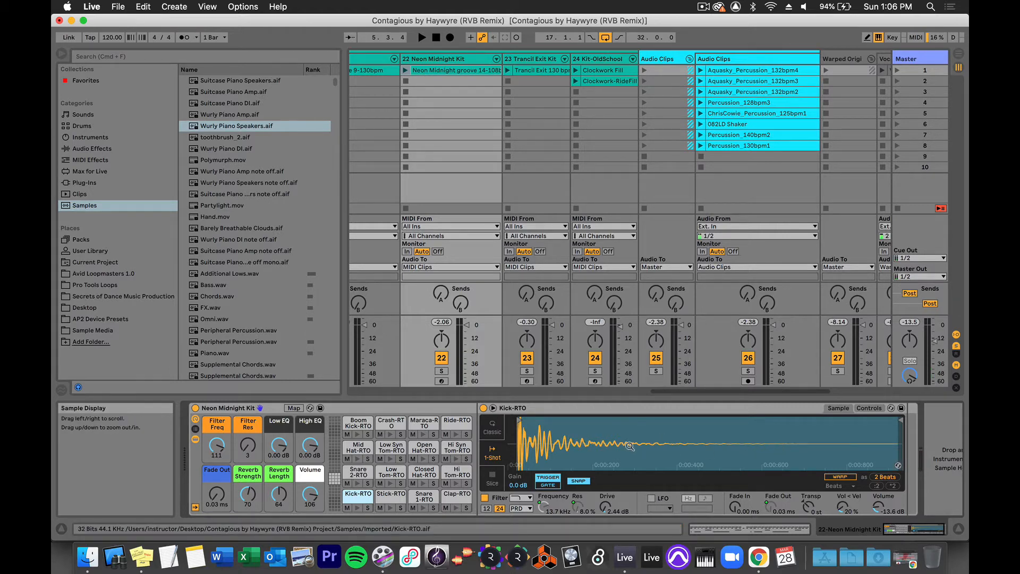
View the samples behind the Stick-RTO, Snare 1-RTO and Clap-RTO pads of the Neon Midnight Kit
{"action": "left_click", "coordinate": [391, 497]}
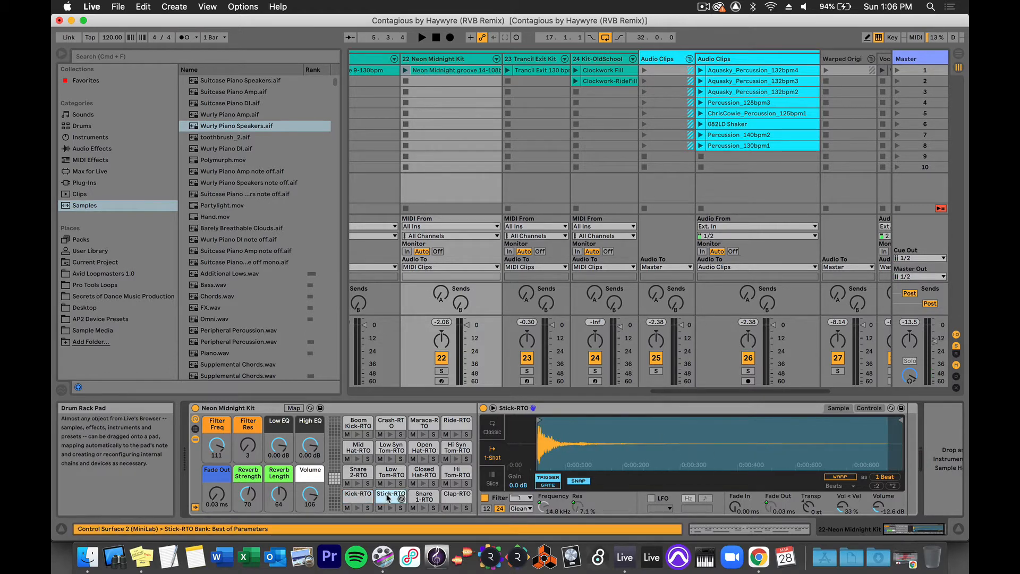
{"action": "left_click", "coordinate": [420, 497]}
{"action": "left_click", "coordinate": [454, 498]}
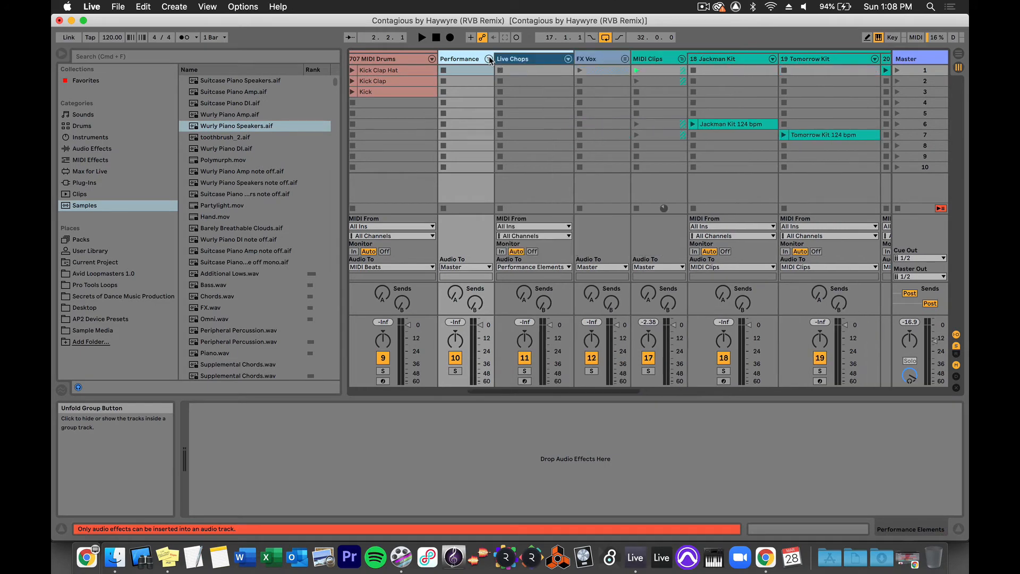
Open the Live Chops Drum Rack and compare the Vocoder slices on its C1, D1, D#1 and E1 pads
{"action": "left_click", "coordinate": [530, 59]}
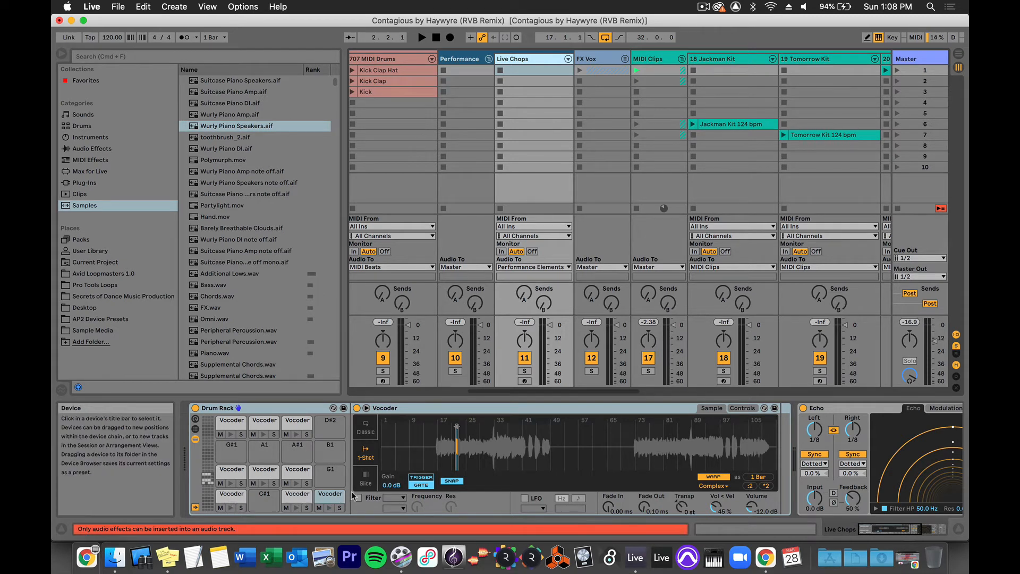
{"action": "left_click", "coordinate": [228, 497]}
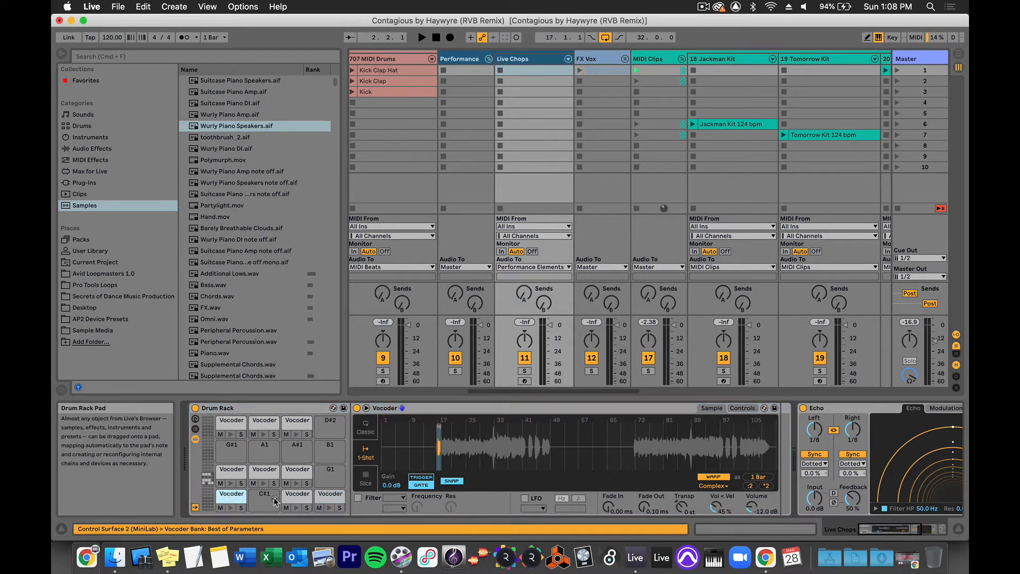
{"action": "left_click", "coordinate": [306, 497]}
{"action": "left_click", "coordinate": [340, 499]}
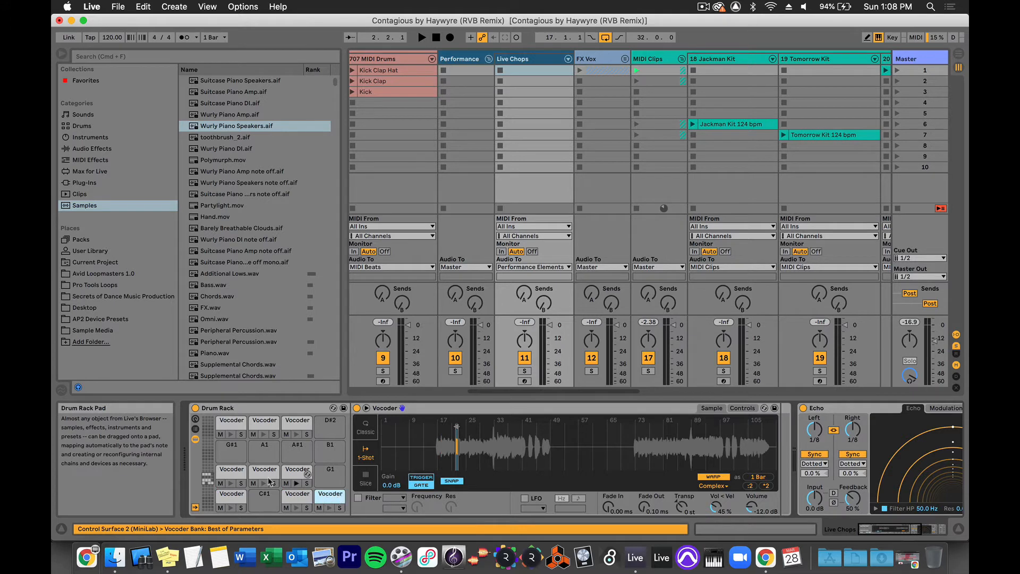
{"action": "left_click", "coordinate": [234, 473]}
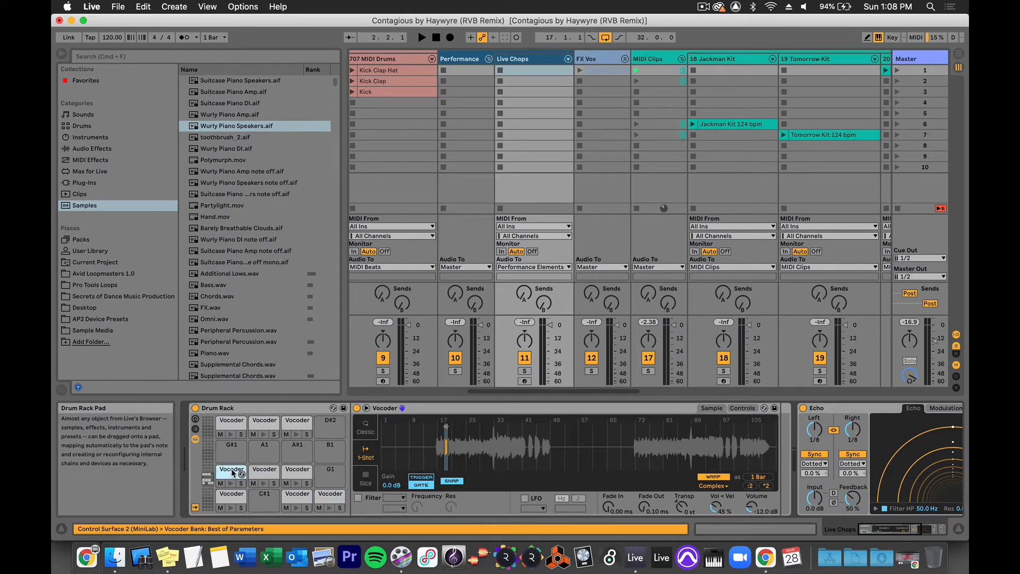
Arm the Live Chops track for recording and view the Echo and Utility effects in its device chain
{"action": "left_click", "coordinate": [524, 381]}
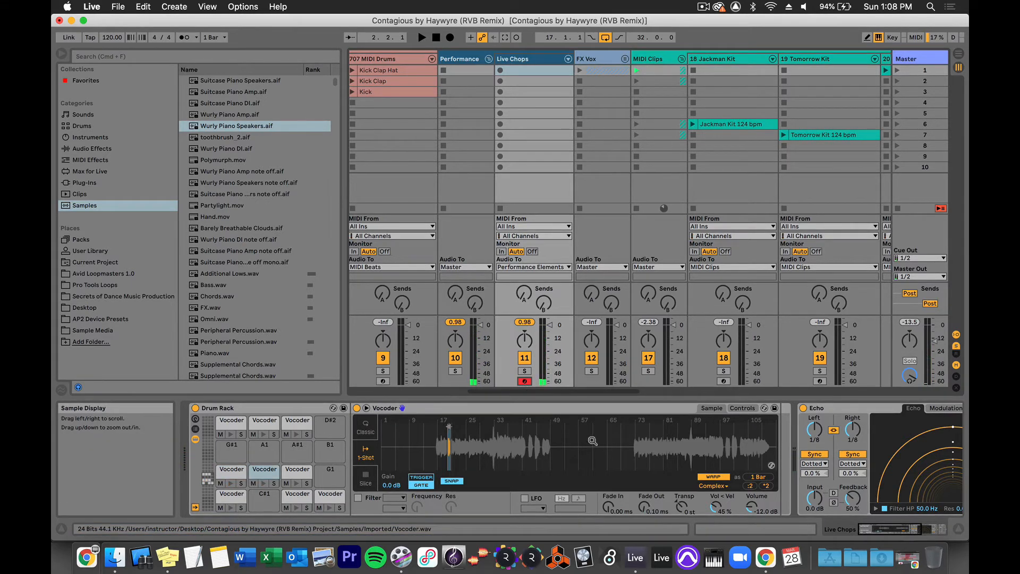
{"action": "scroll", "coordinate": [592, 441], "scroll_direction": "right", "scroll_amount": 5}
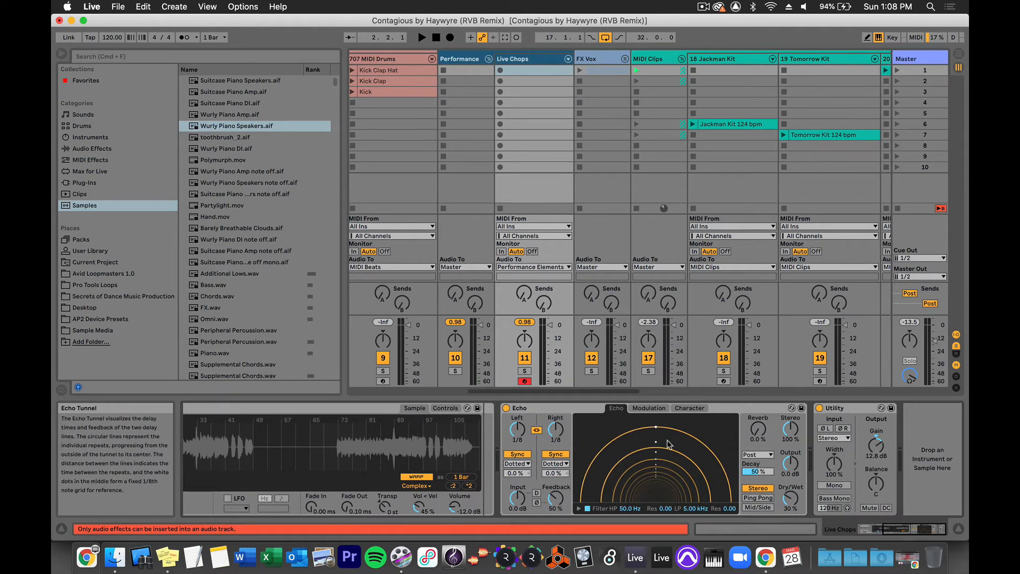
{"action": "scroll", "coordinate": [668, 444], "scroll_direction": "left", "scroll_amount": 5}
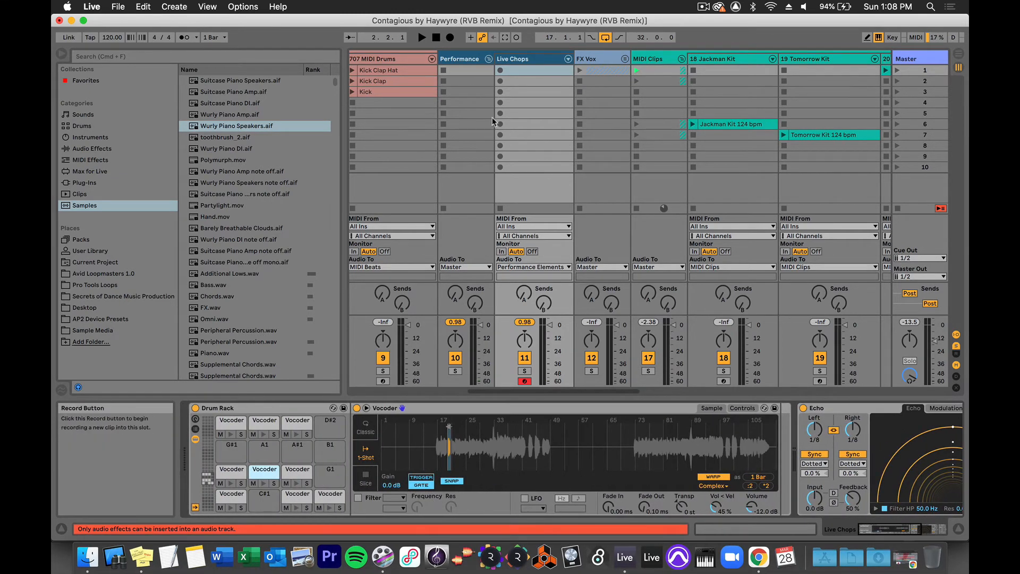
Launch the B1 Plain clip on the Beat 1 track as a backing beat for the Live Chops pads
{"action": "scroll", "coordinate": [492, 121], "scroll_direction": "left", "scroll_amount": 8}
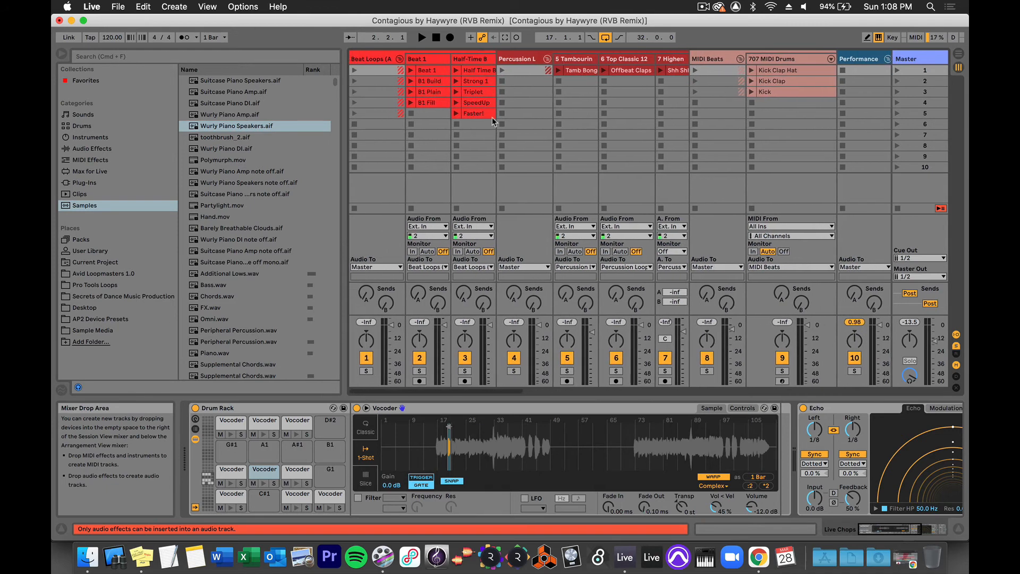
{"action": "left_click", "coordinate": [409, 92]}
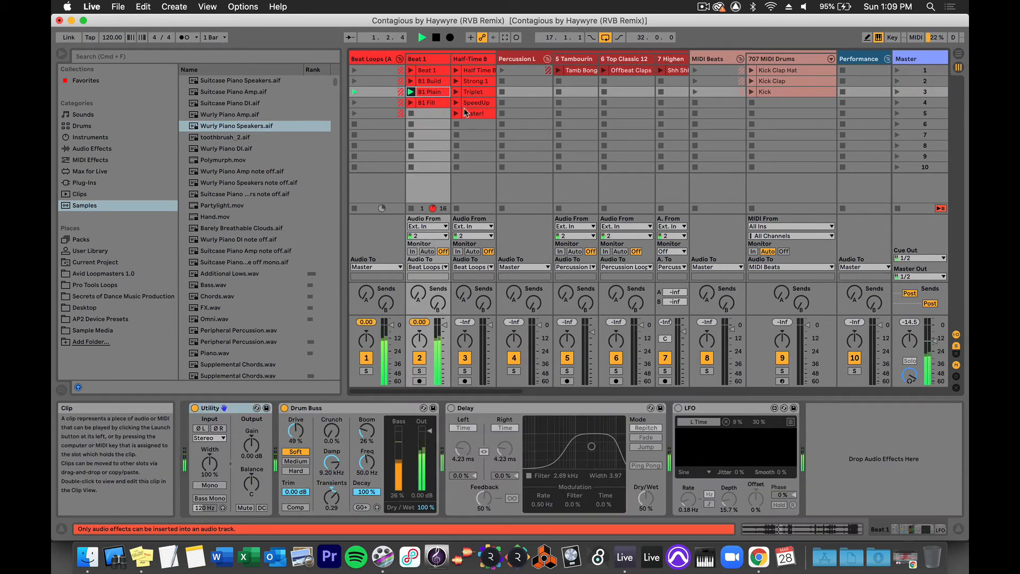
{"action": "scroll", "coordinate": [579, 182], "scroll_direction": "right", "scroll_amount": 6}
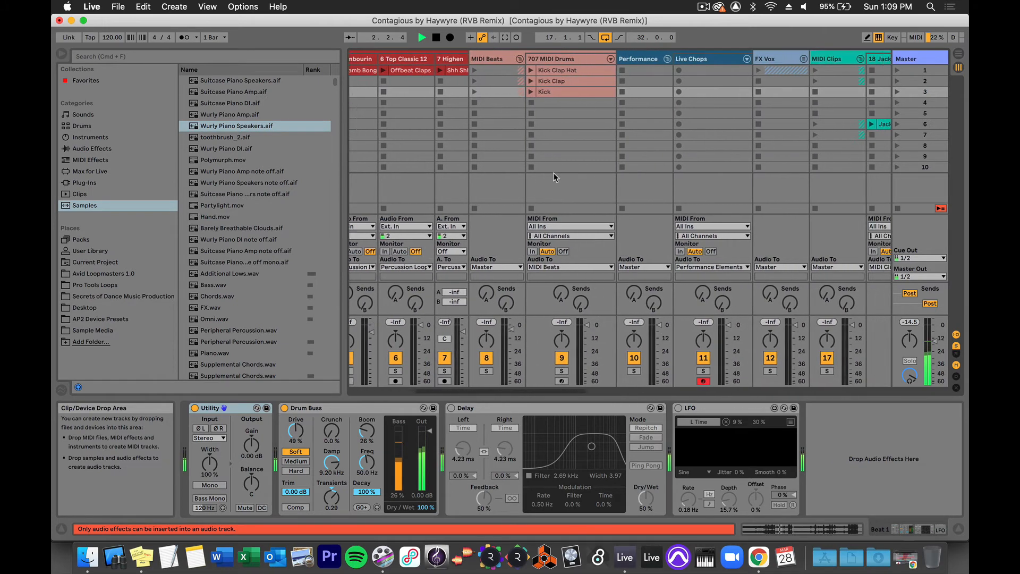
{"action": "scroll", "coordinate": [554, 177], "scroll_direction": "right", "scroll_amount": 3}
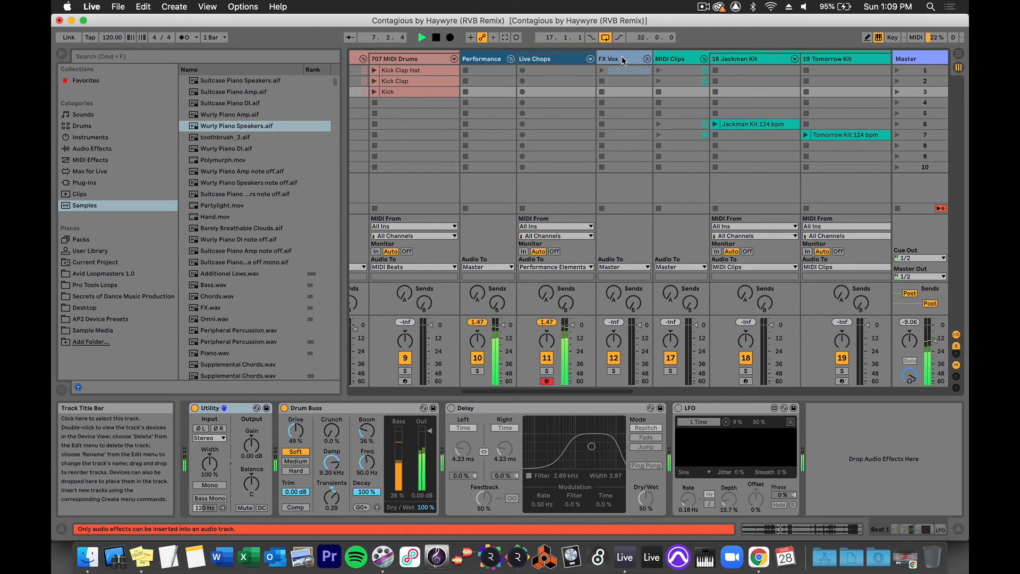
Show the Live Chops devices and inspect the Vocoder Simpler's control parameters and sample display
{"action": "left_click", "coordinate": [559, 62]}
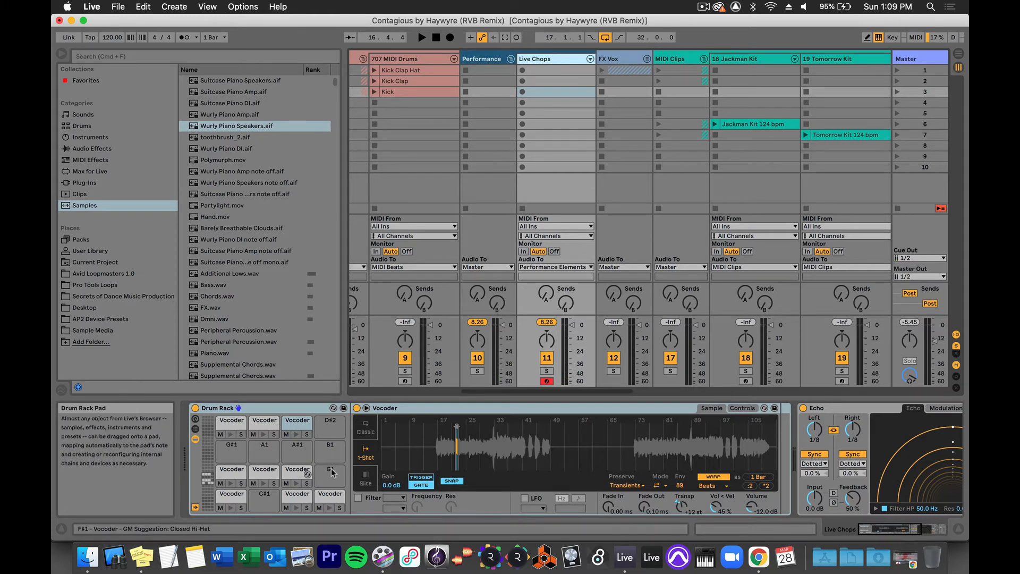
{"action": "left_click", "coordinate": [744, 408]}
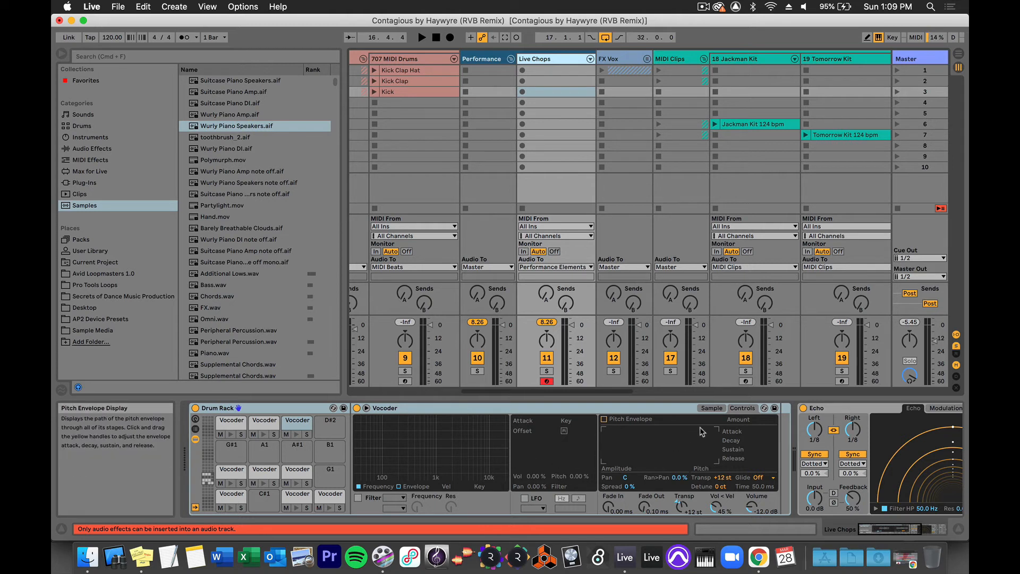
{"action": "left_click", "coordinate": [711, 408]}
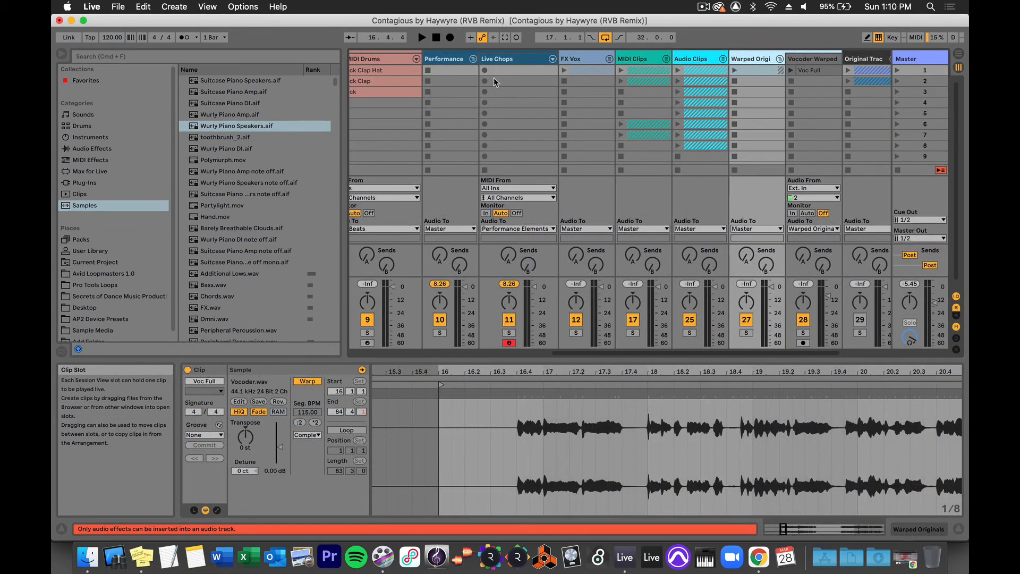
Return to the Live Chops track and switch from the clip view to its device chain
{"action": "scroll", "coordinate": [492, 78], "scroll_direction": "right", "scroll_amount": 3}
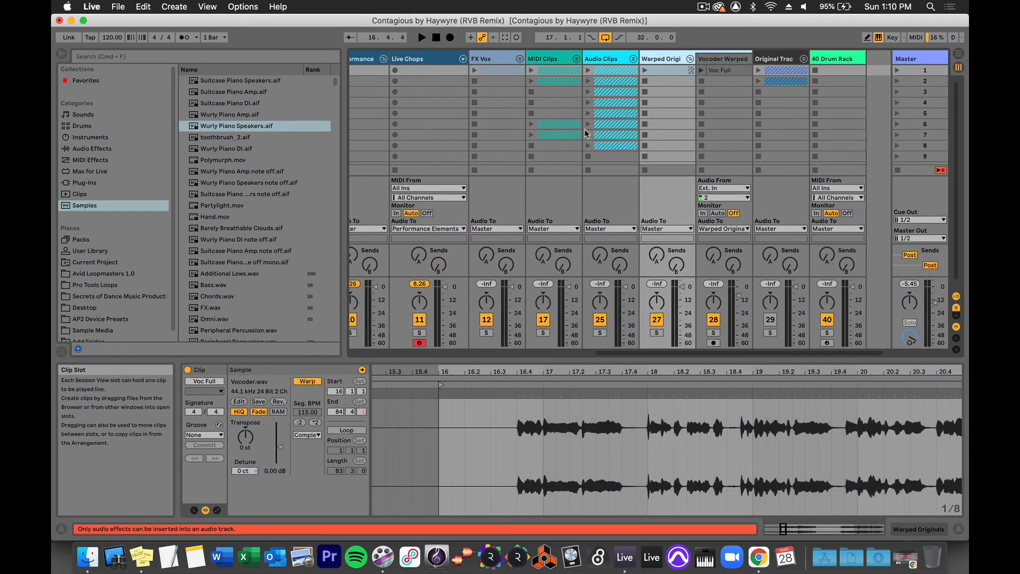
{"action": "scroll", "coordinate": [584, 129], "scroll_direction": "left", "scroll_amount": 5}
{"action": "left_click", "coordinate": [534, 63]}
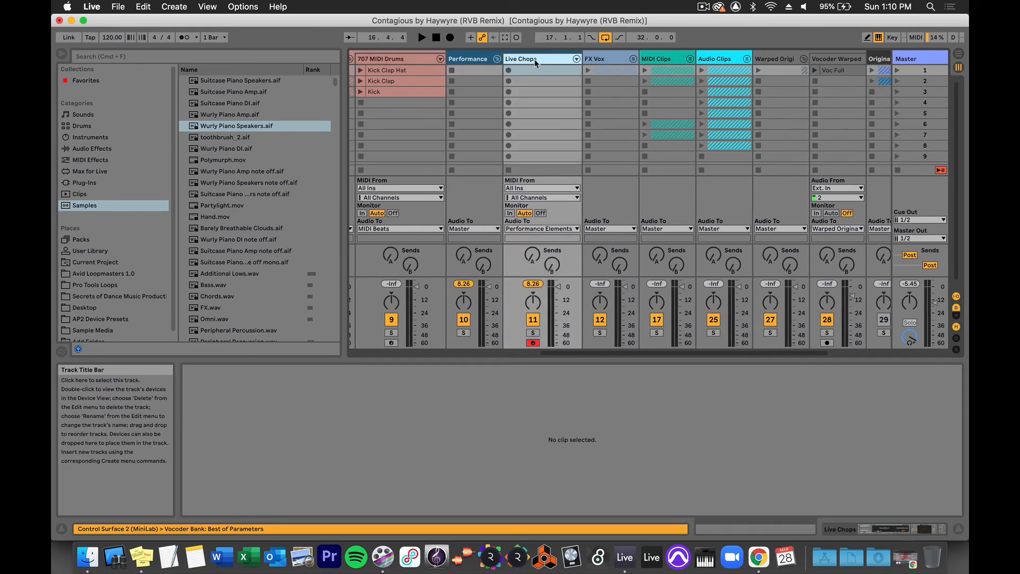
{"action": "key", "text": "shift+Tab"}
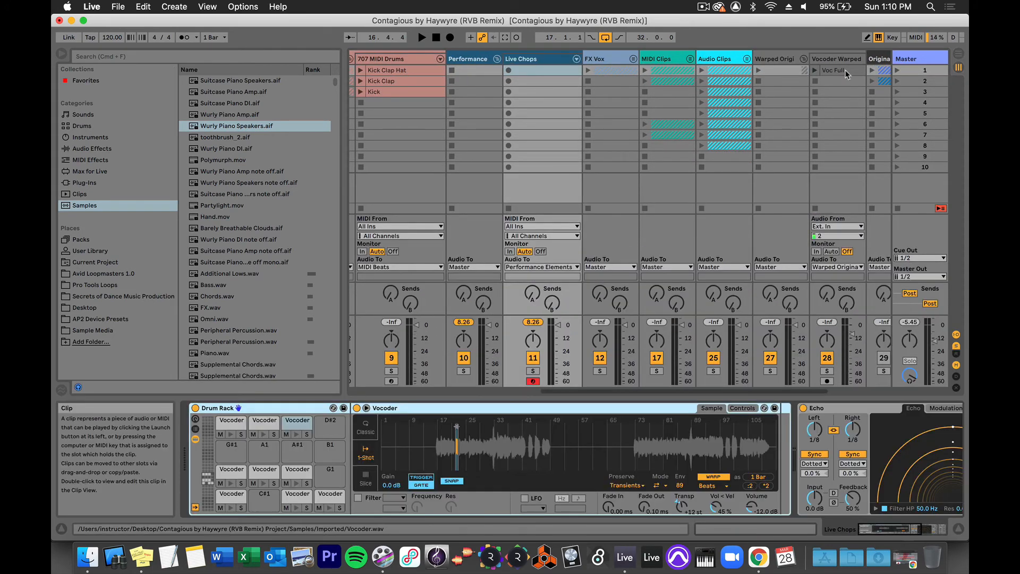
Load the Voc Full clip onto the empty B1 pad and trim its sample region to 2 beats starting at bar 27
{"action": "left_click_drag", "start_coordinate": [845, 72], "coordinate": [328, 450]}
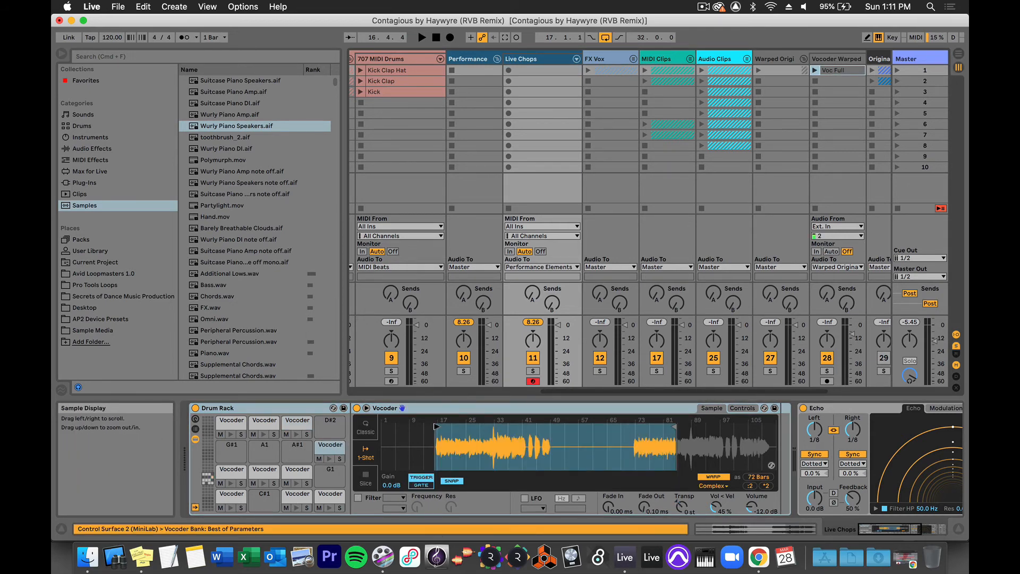
{"action": "left_click_drag", "start_coordinate": [436, 427], "coordinate": [475, 427]}
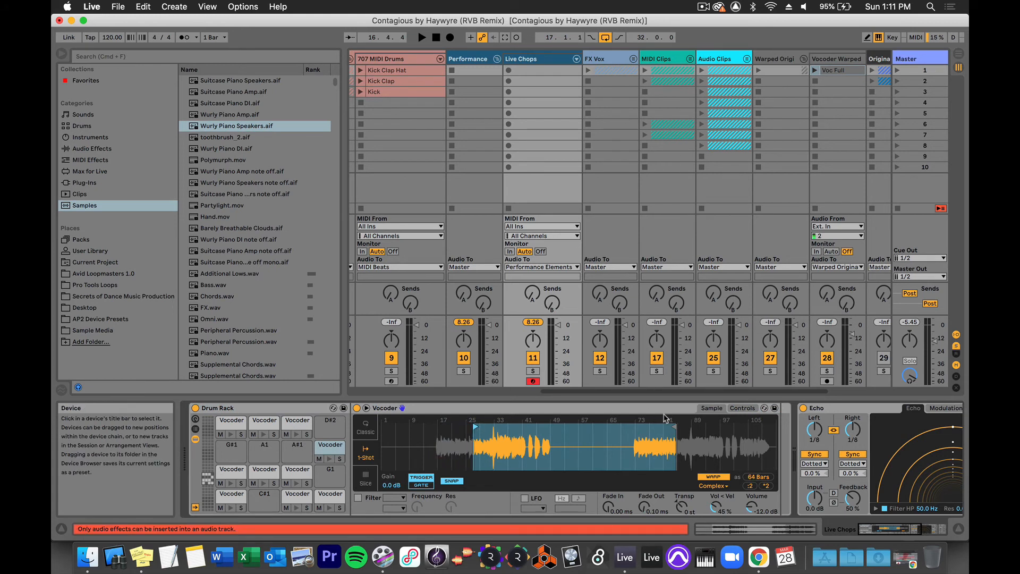
{"action": "mouse_move", "coordinate": [673, 426]}
{"action": "left_mouse_down"}
{"action": "mouse_move", "coordinate": [477, 433]}
{"action": "mouse_move", "coordinate": [476, 470]}
{"action": "left_mouse_up"}
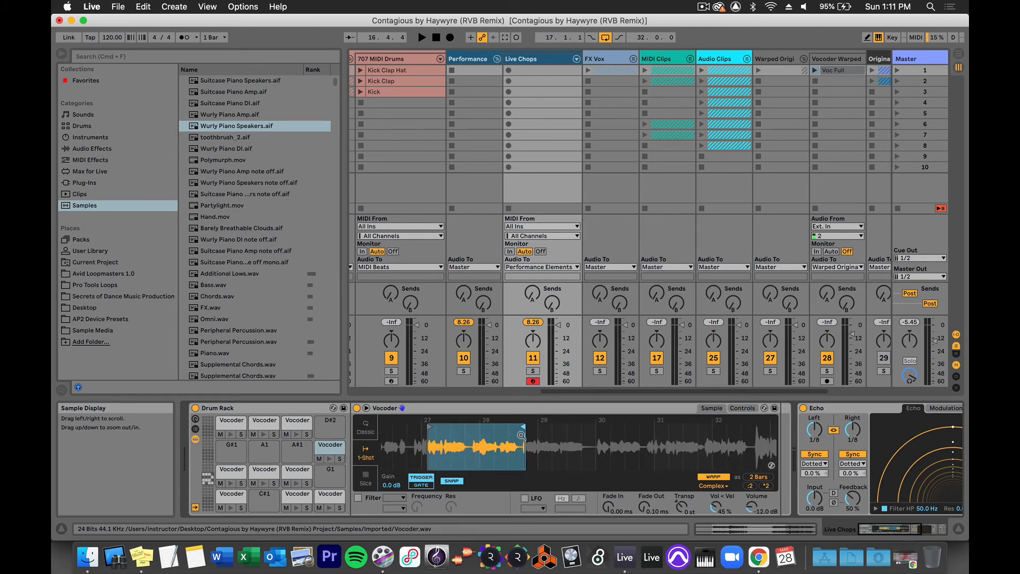
{"action": "left_click_drag", "start_coordinate": [502, 428], "coordinate": [449, 428]}
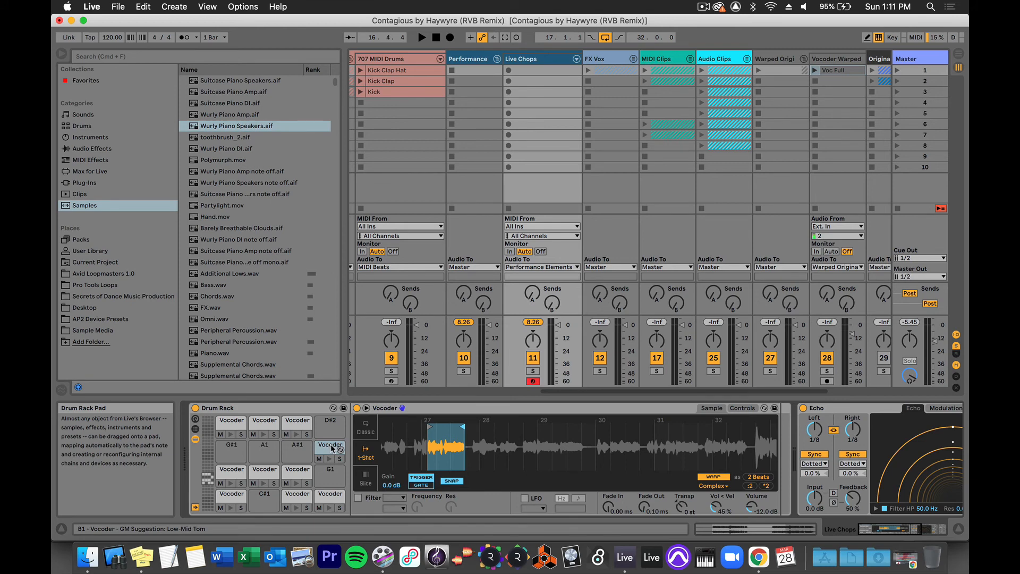
Copy the B1 pad to A#1 and set the copy's sample region to a different 4-bar slice near the first phrase's end
{"action": "left_click_drag", "start_coordinate": [332, 448], "coordinate": [304, 448]}
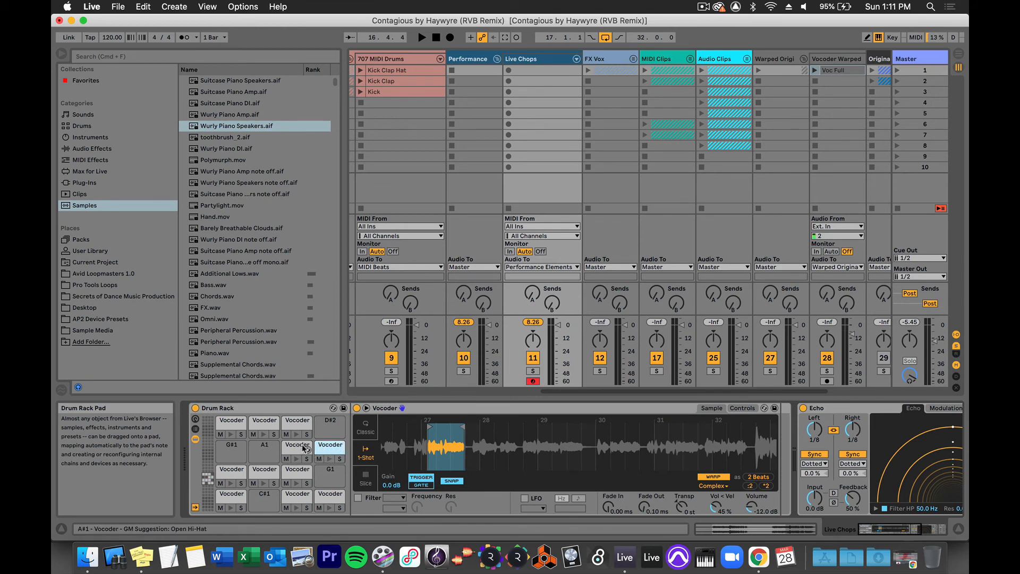
{"action": "left_click", "coordinate": [304, 448]}
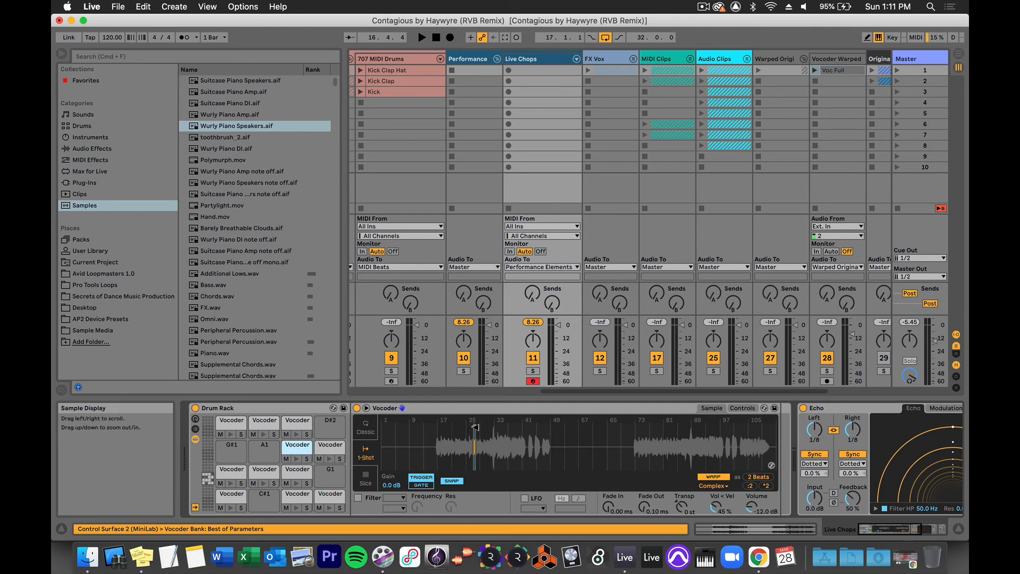
{"action": "left_click_drag", "start_coordinate": [475, 427], "coordinate": [545, 427]}
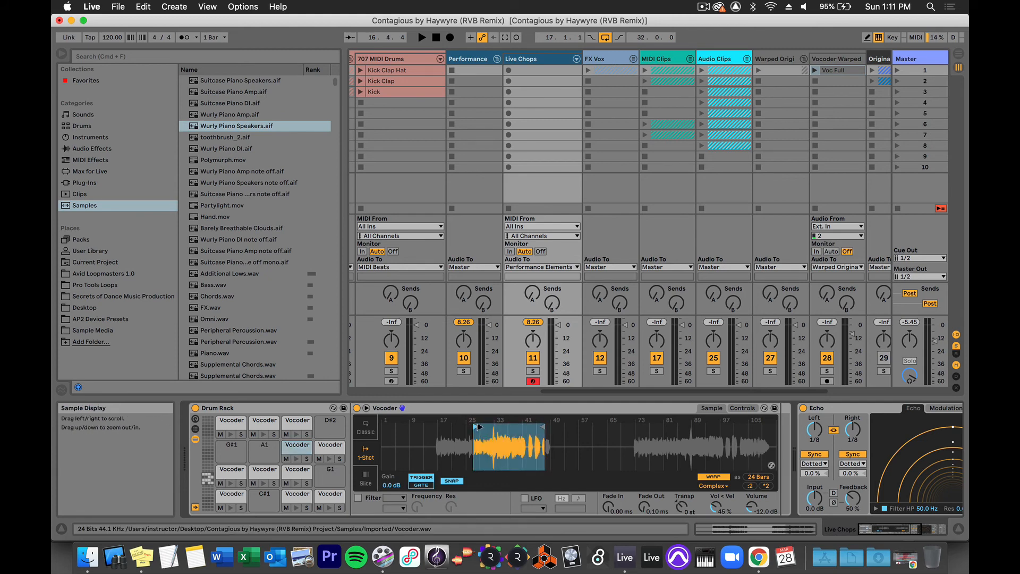
{"action": "left_click_drag", "start_coordinate": [478, 427], "coordinate": [530, 427]}
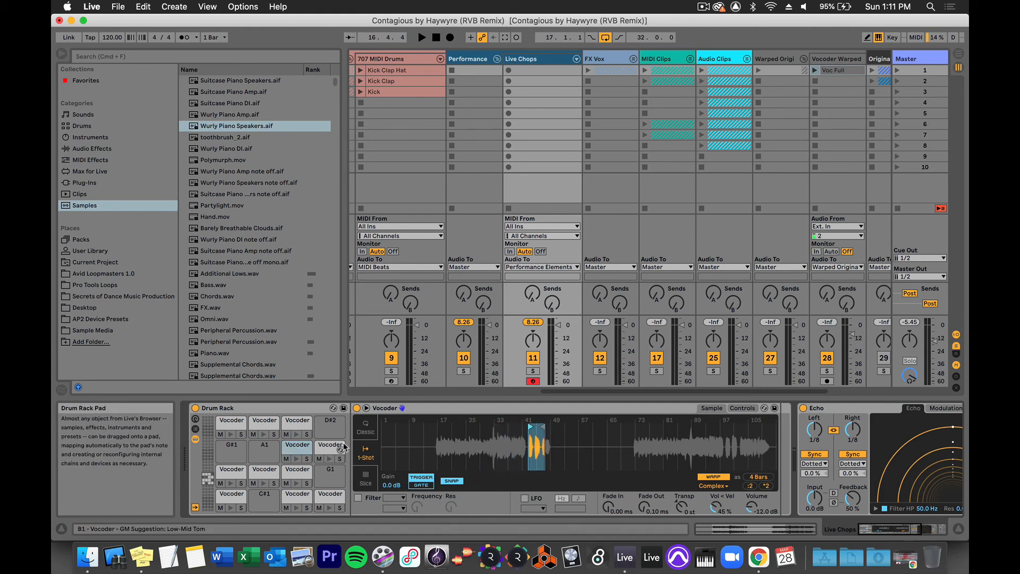
Delete the Vocoder samples from the A#1 and B1 pads
{"action": "left_click", "coordinate": [296, 451]}
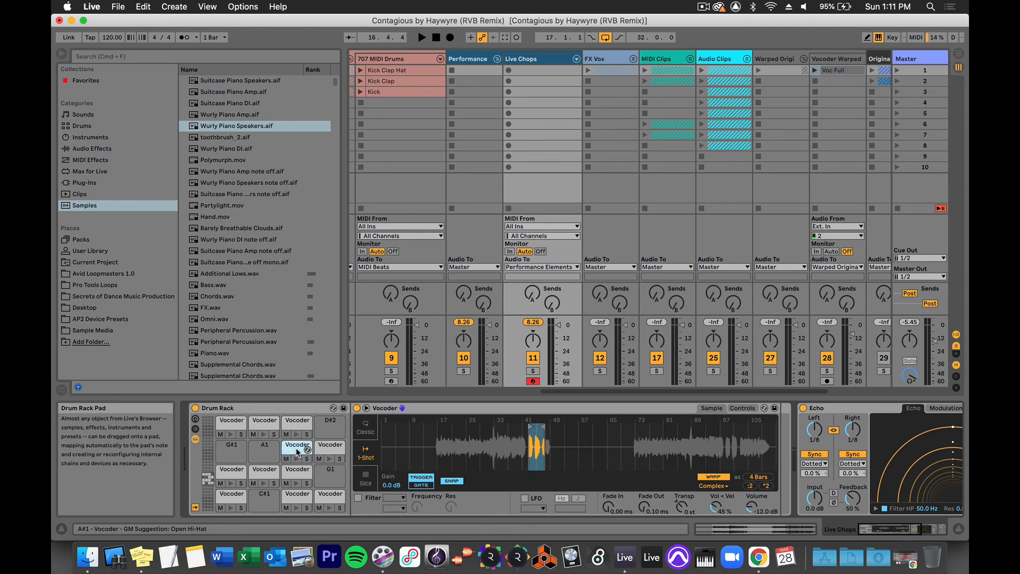
{"action": "left_click", "coordinate": [332, 449]}
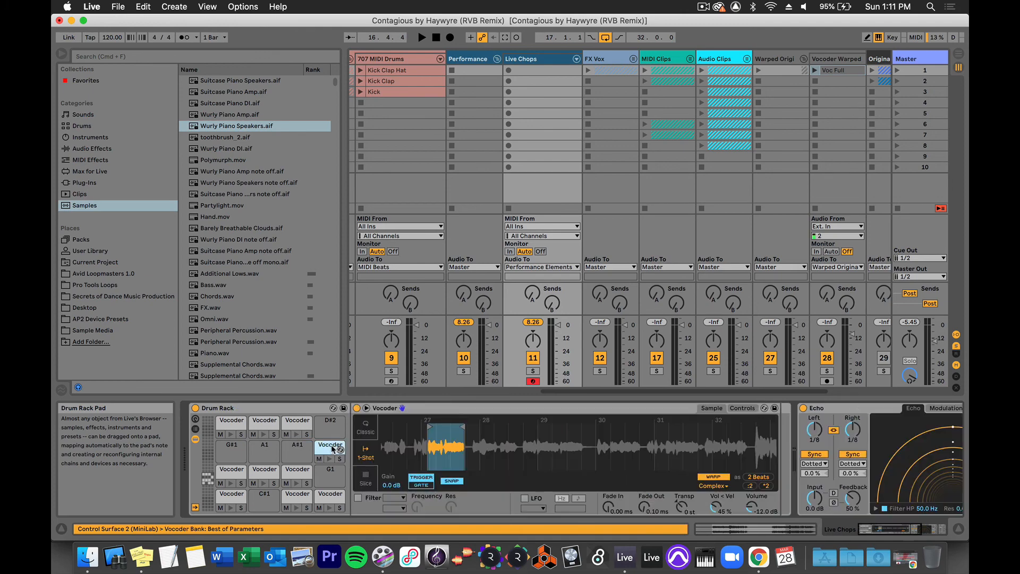
{"action": "key", "text": "Delete"}
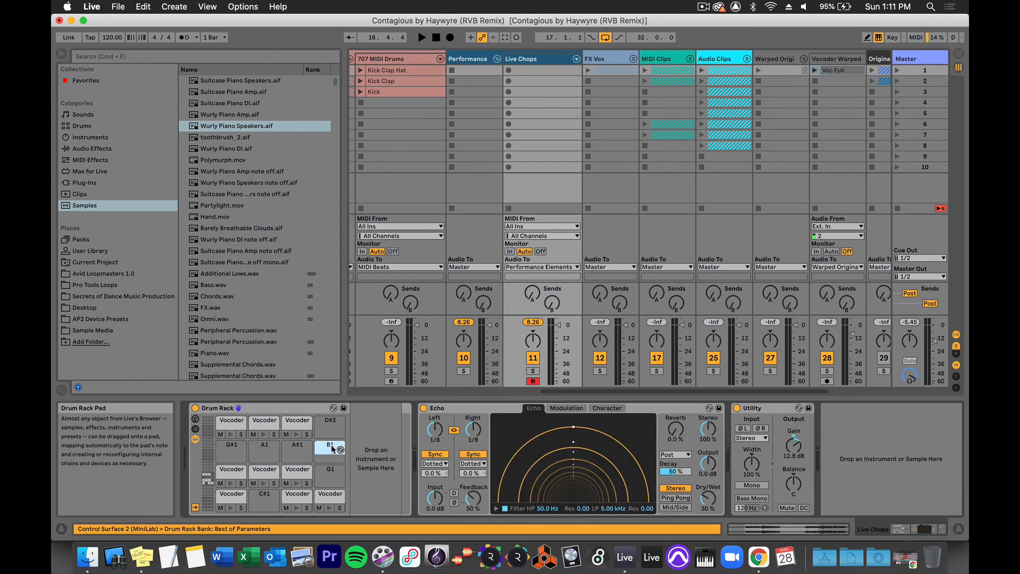